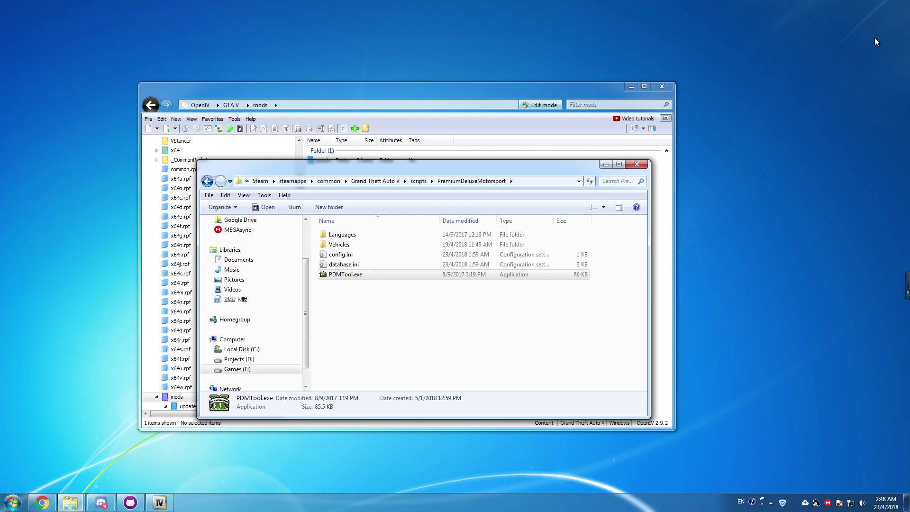
Move the PremiumDeluxeMotorsport Explorer window to the lower right and bring OpenIV to the front
drag(452, 172, 620, 187)
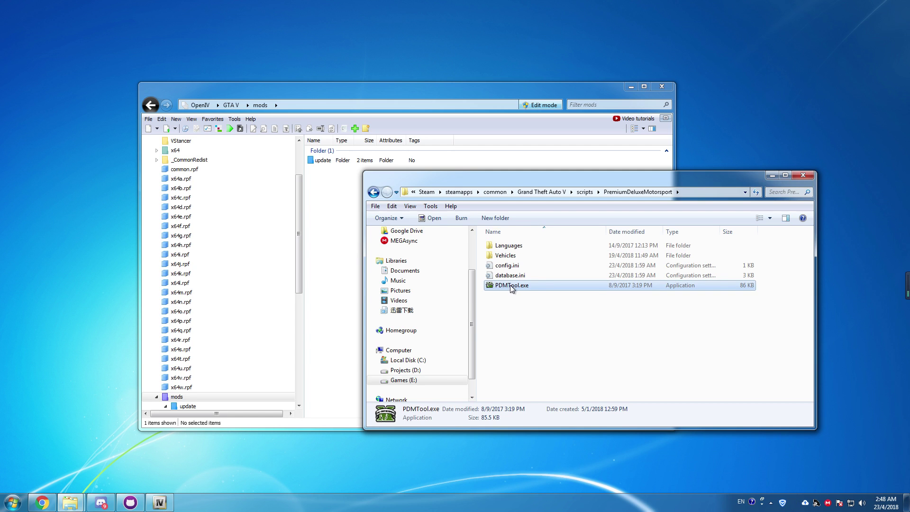
click(559, 356)
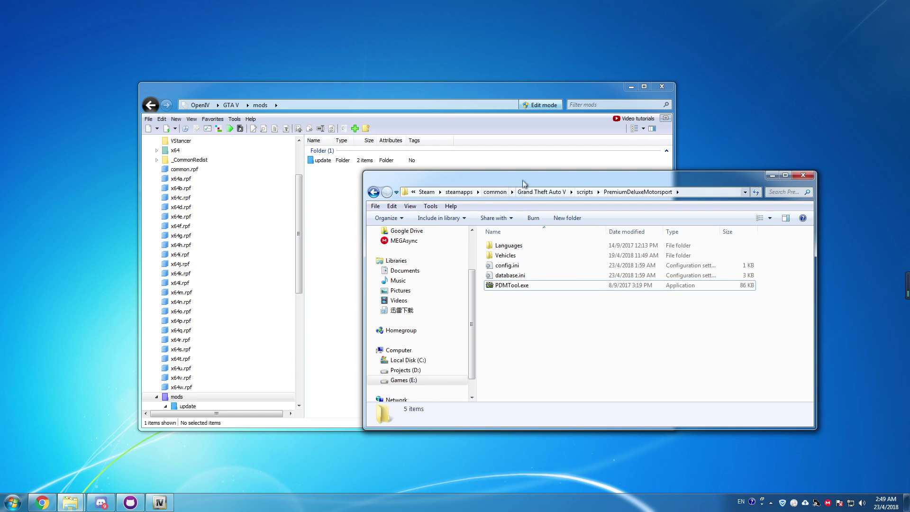
drag(524, 184, 538, 218)
drag(437, 90, 428, 67)
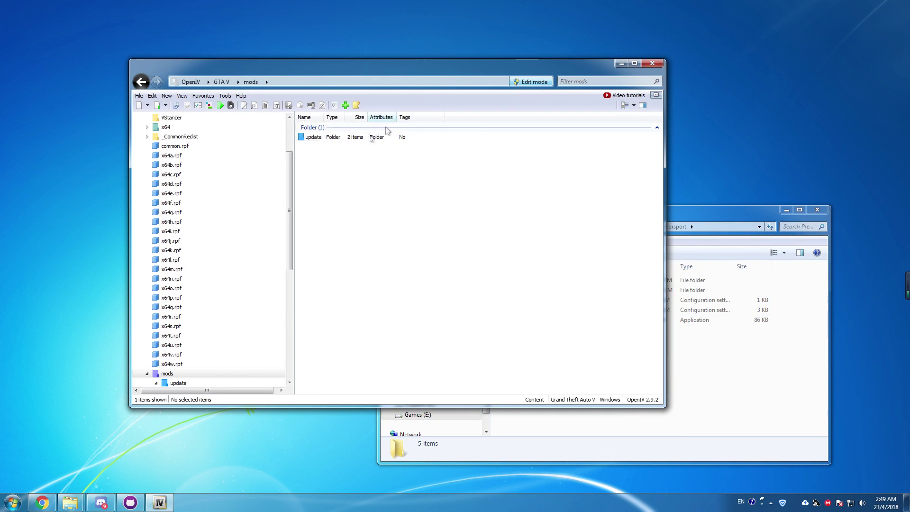
Browse OpenIV through update.rpf's pres dlc.rpf to common/data/levels/gta5 and select vehicles.meta
double_click(324, 140)
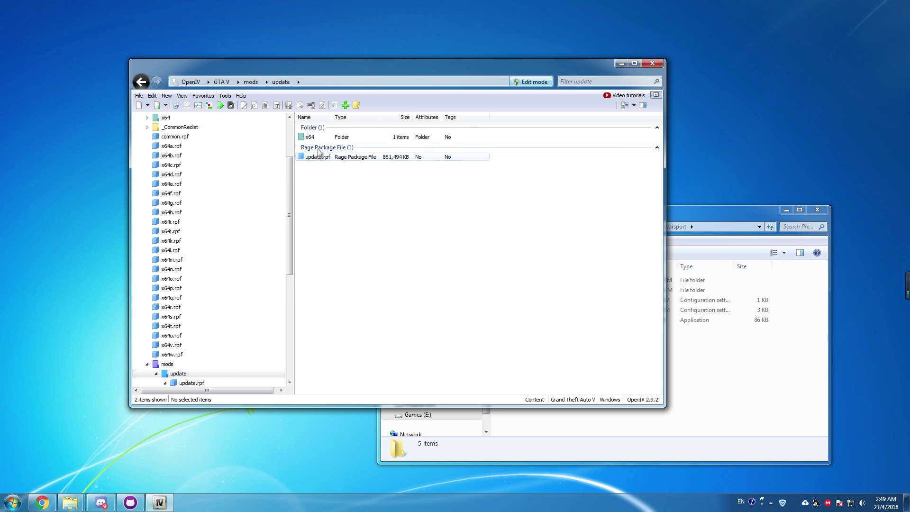
double_click(316, 138)
double_click(322, 139)
double_click(321, 139)
double_click(314, 138)
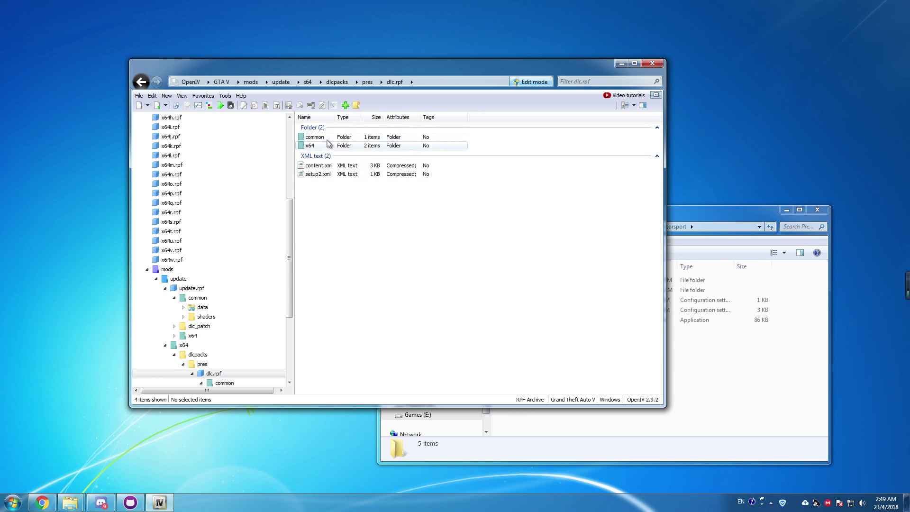
click(325, 138)
double_click(325, 139)
double_click(325, 138)
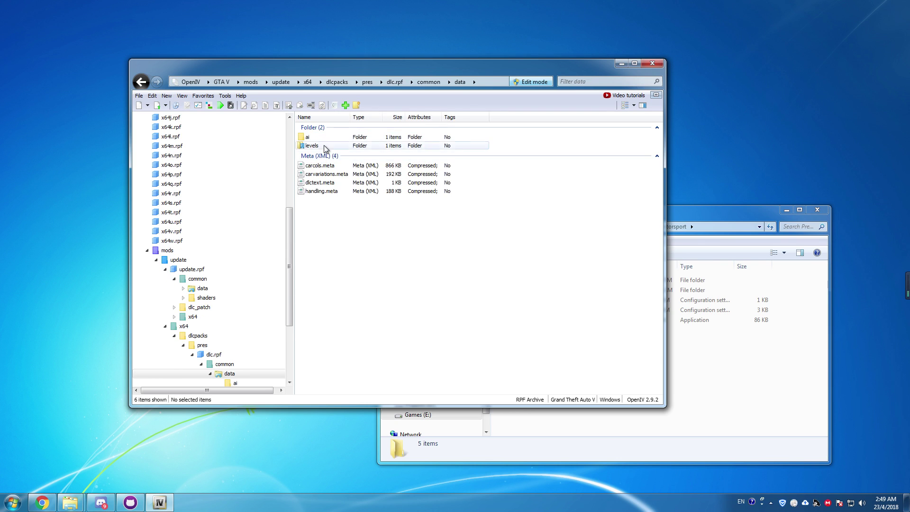
double_click(324, 146)
double_click(325, 137)
click(325, 138)
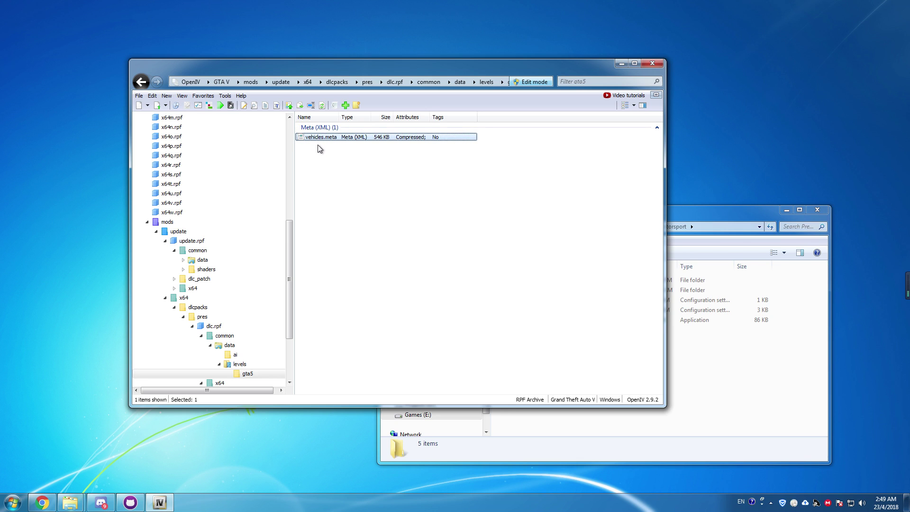
Copy vehicles.meta into the PremiumDeluxeMotorsport Vehicles folder and launch PDMTool.exe
drag(360, 66, 307, 60)
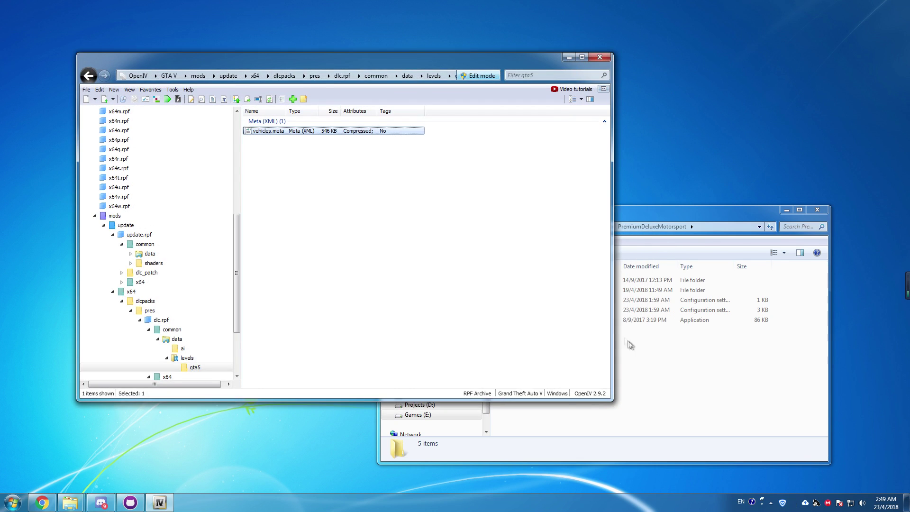
click(687, 341)
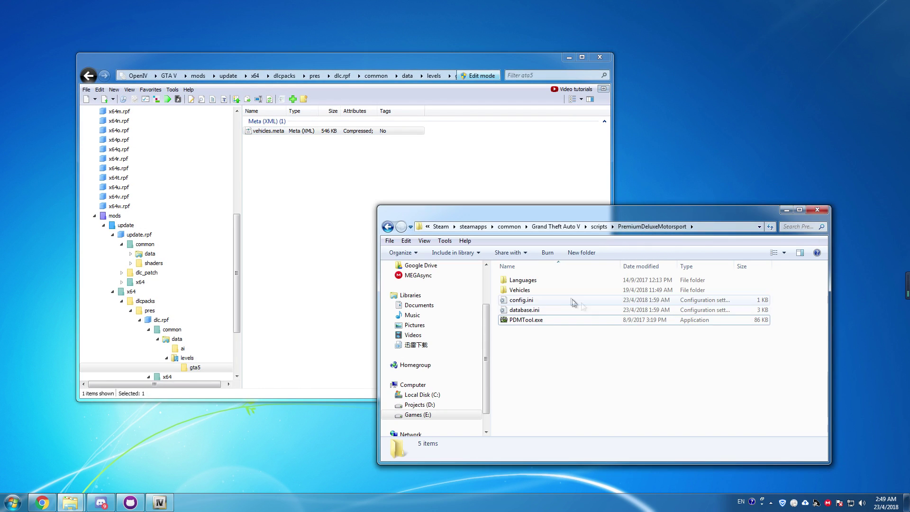
double_click(525, 290)
drag(263, 131, 588, 425)
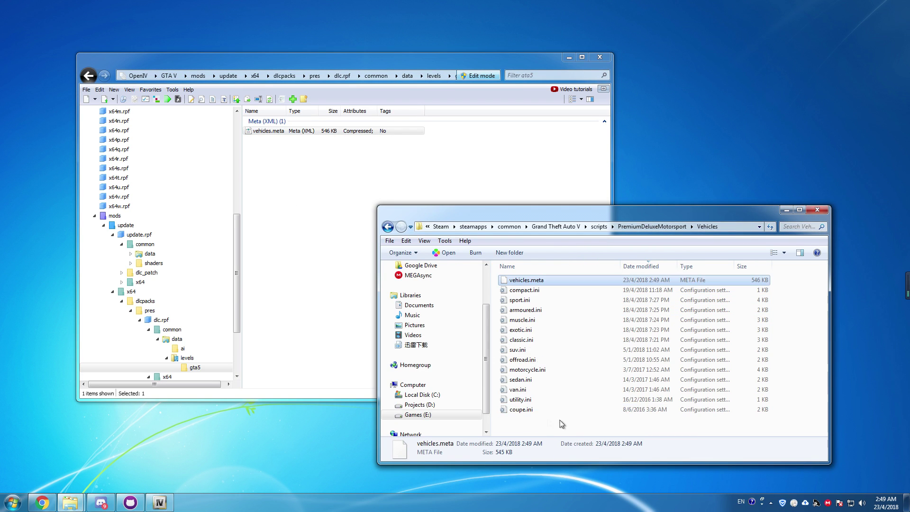
click(658, 226)
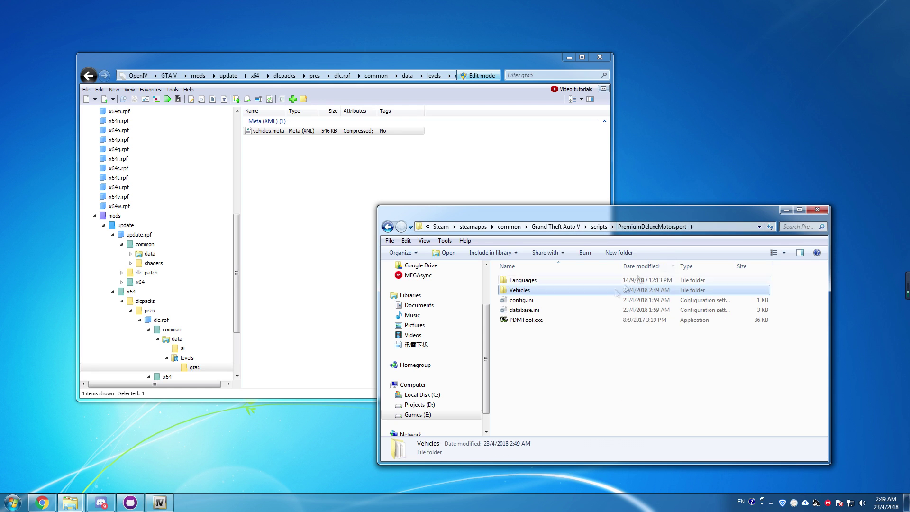
double_click(542, 319)
click(569, 59)
Reposition the empty Dealership Editor window and bring up its File menu
drag(549, 106, 544, 132)
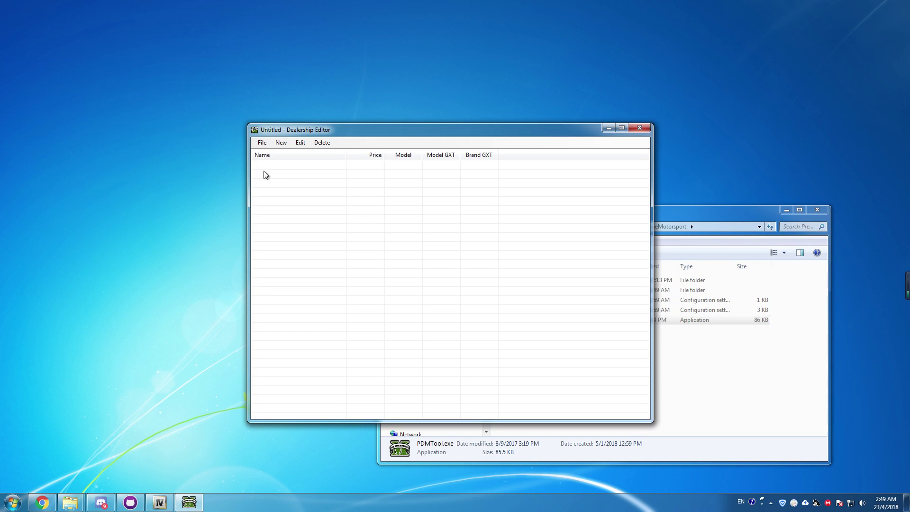
click(262, 143)
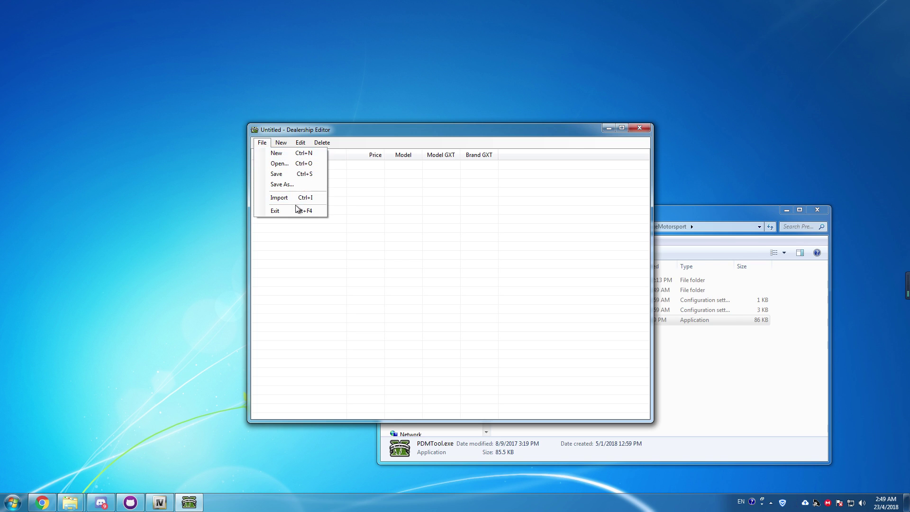
Import All Available Vehicles from Vehicles\vehicles.meta into the dealership list
click(367, 189)
click(262, 142)
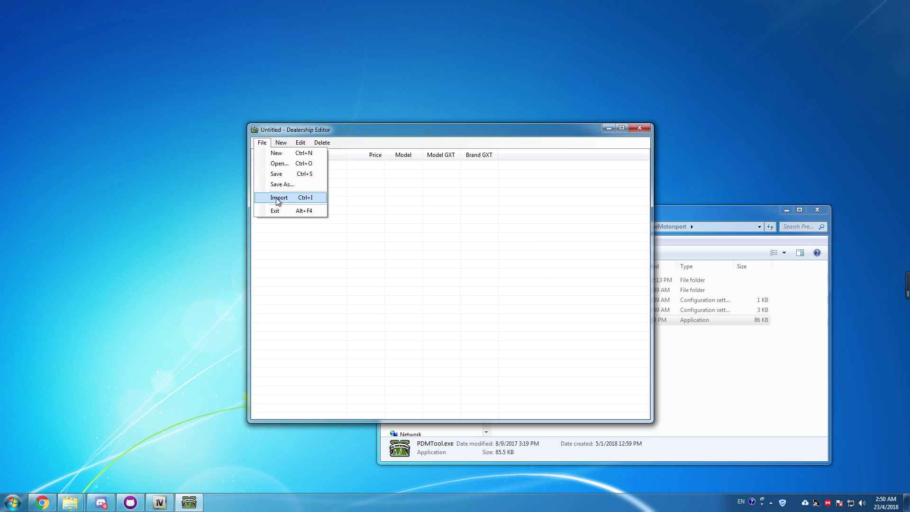
click(278, 198)
click(407, 220)
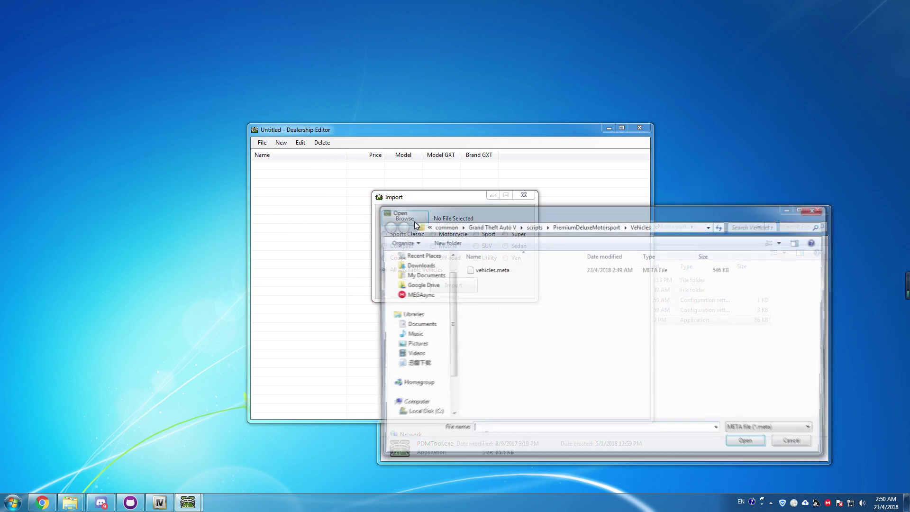
drag(545, 211, 463, 205)
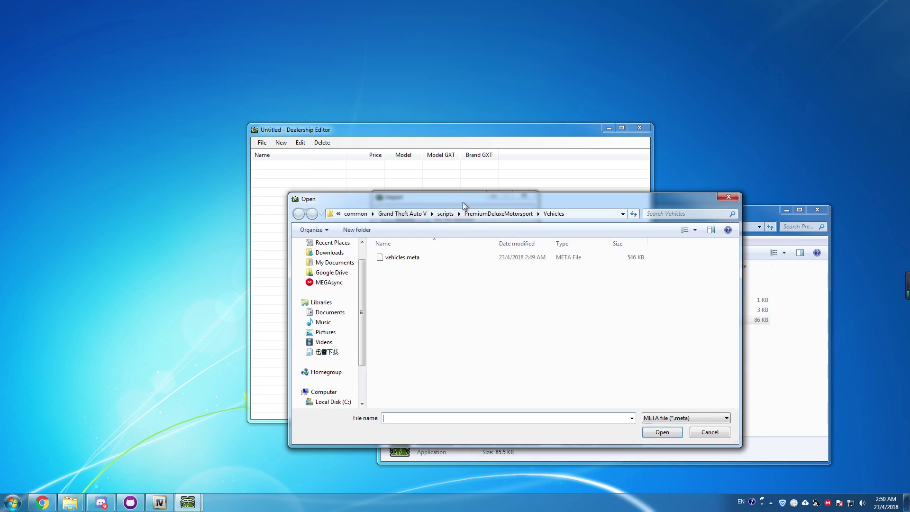
double_click(416, 257)
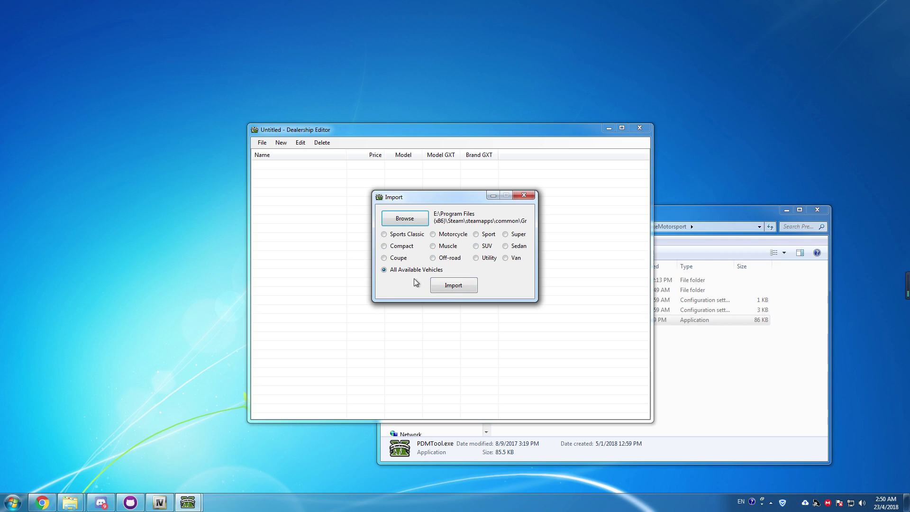
click(459, 287)
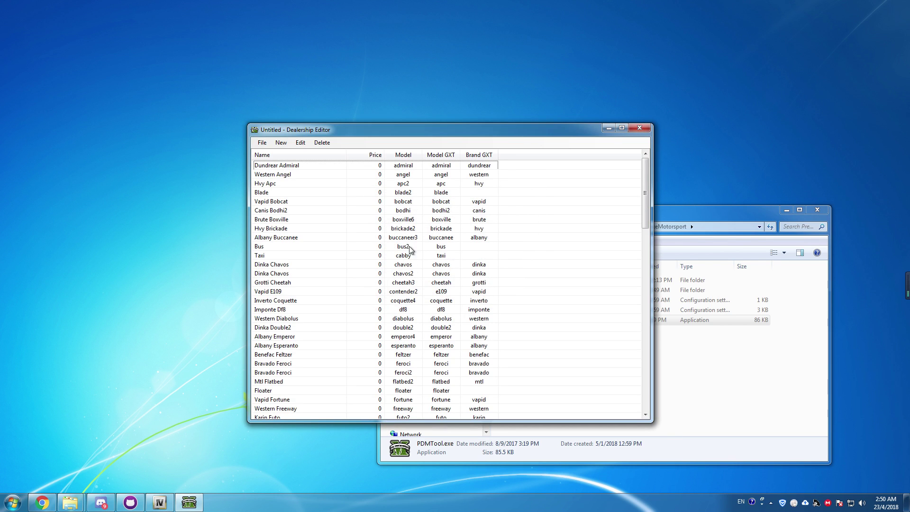
Set the Dundrear Admiral's price to 10000
mouse_move(645, 184)
mouse_down()
mouse_move(644, 388)
mouse_move(636, 179)
mouse_up()
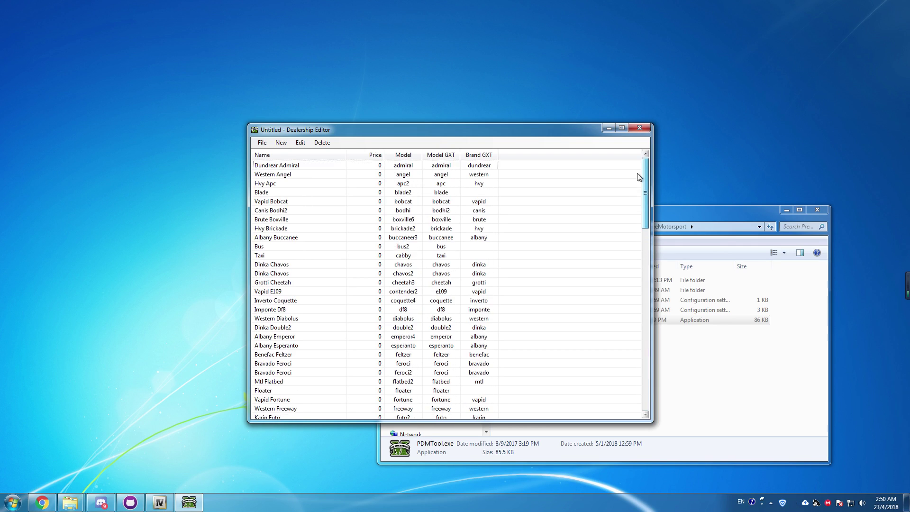
double_click(370, 169)
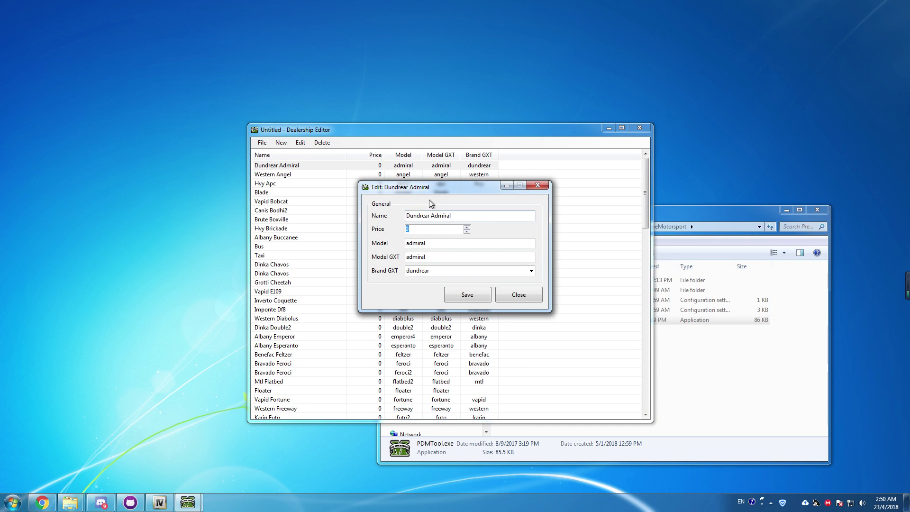
drag(403, 191, 445, 192)
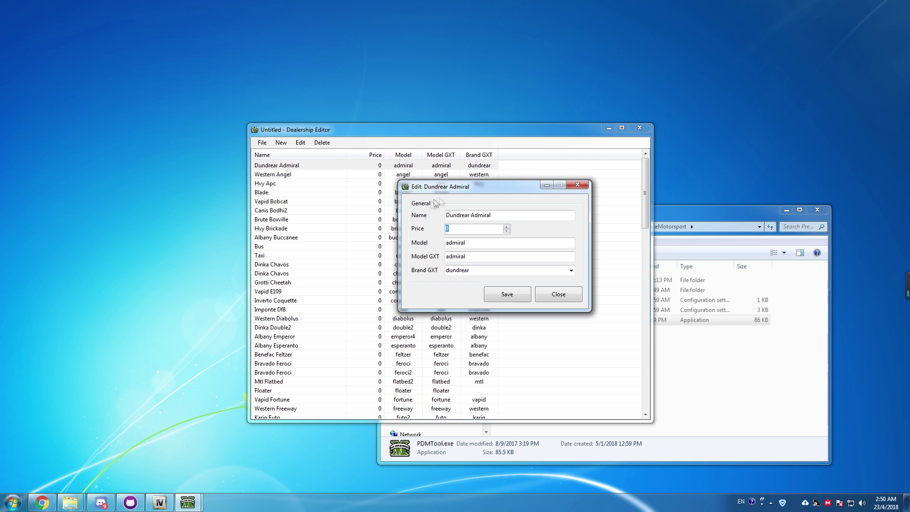
text(10000)
click(507, 295)
Set the Western Angel's price to 9000
double_click(308, 174)
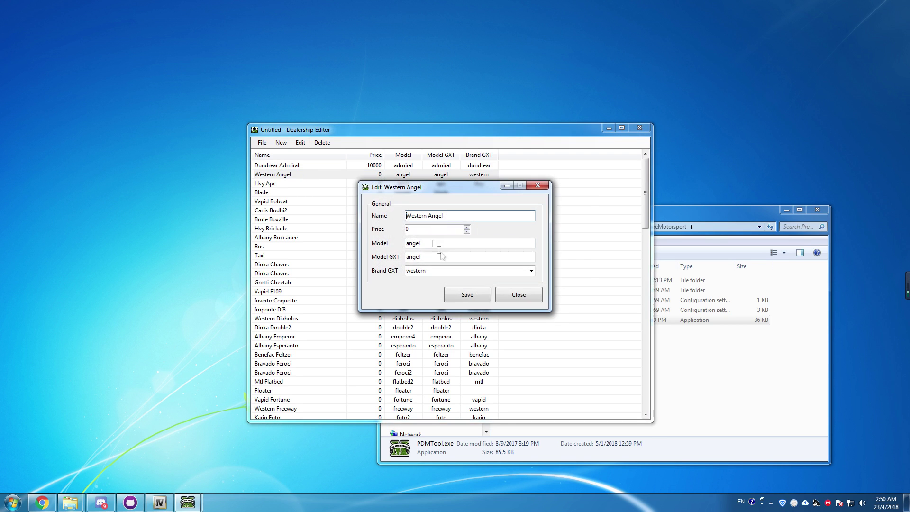
key(Tab)
text(9000)
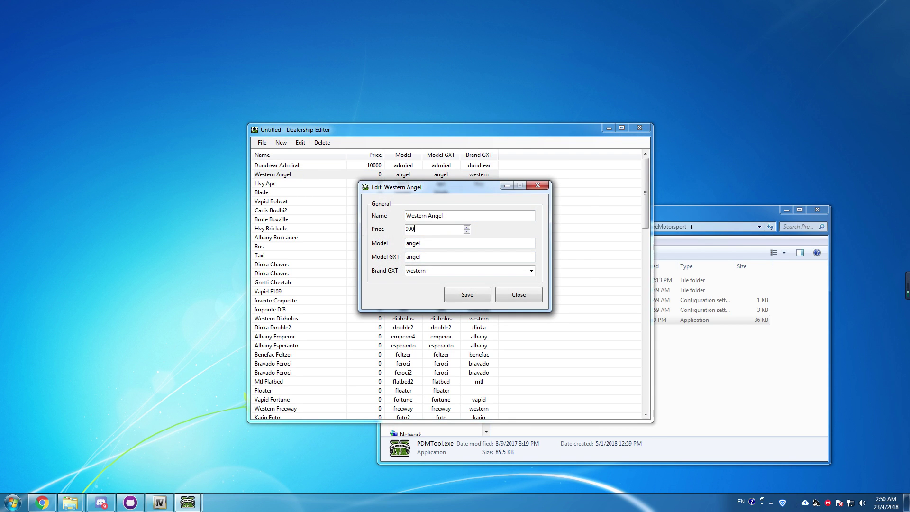
click(460, 293)
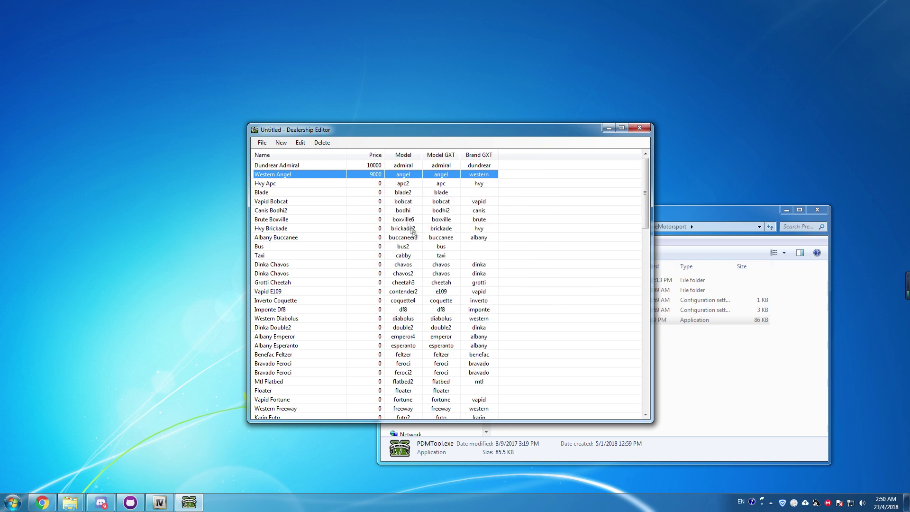
scroll(365, 226, down, 20)
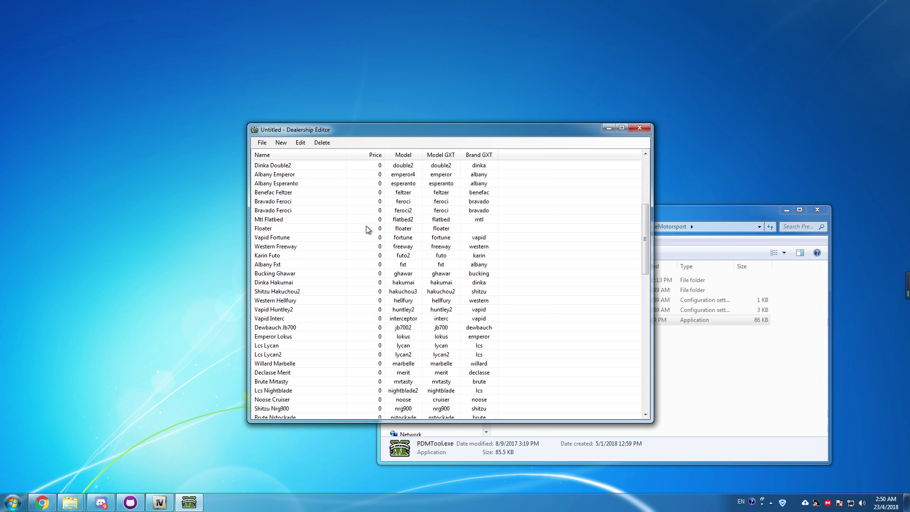
scroll(373, 333, up, 20)
click(262, 142)
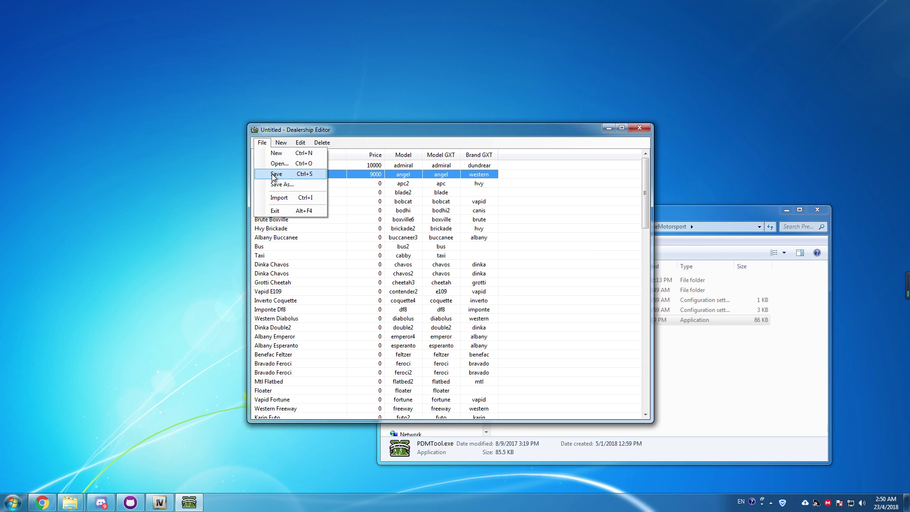
Save the list as ivpack.ini in the Vehicles folder and acknowledge the success message
click(275, 174)
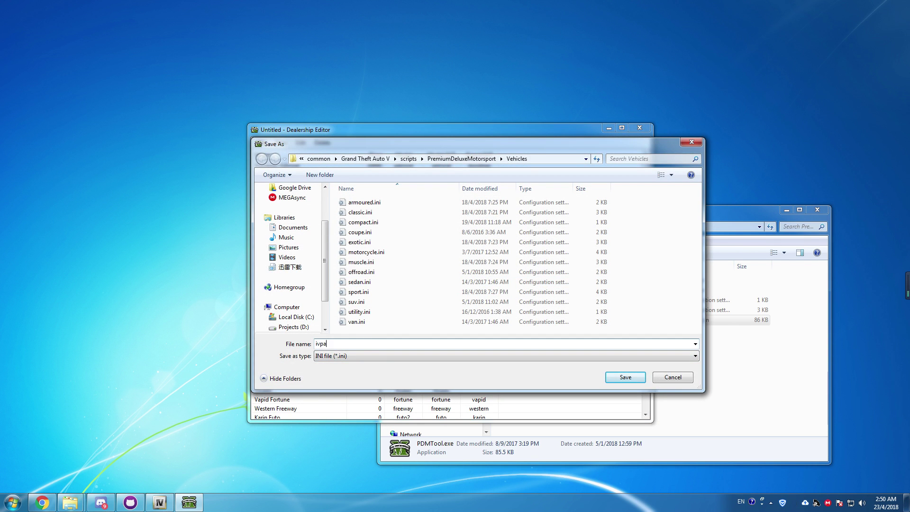
key(Return)
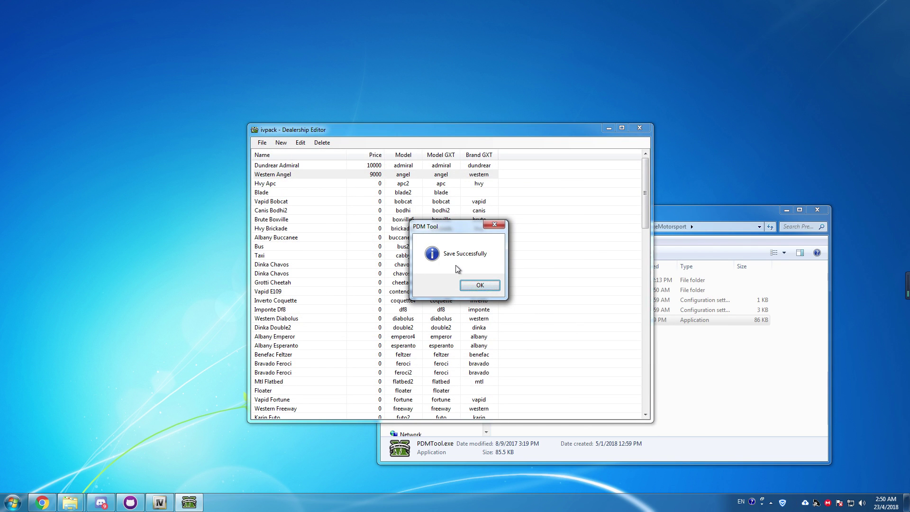
click(482, 285)
click(677, 371)
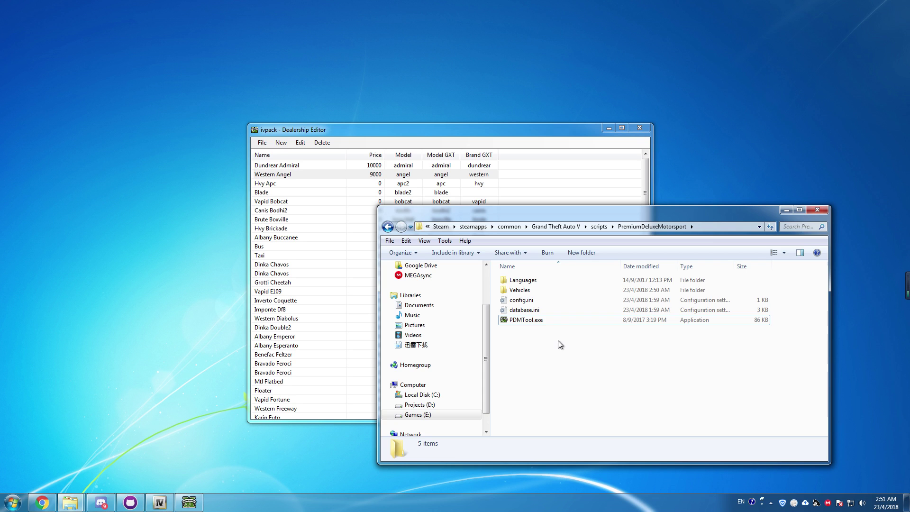
Confirm ivpack.ini is in the Vehicles folder, then return to PremiumDeluxeMotorsport
double_click(534, 292)
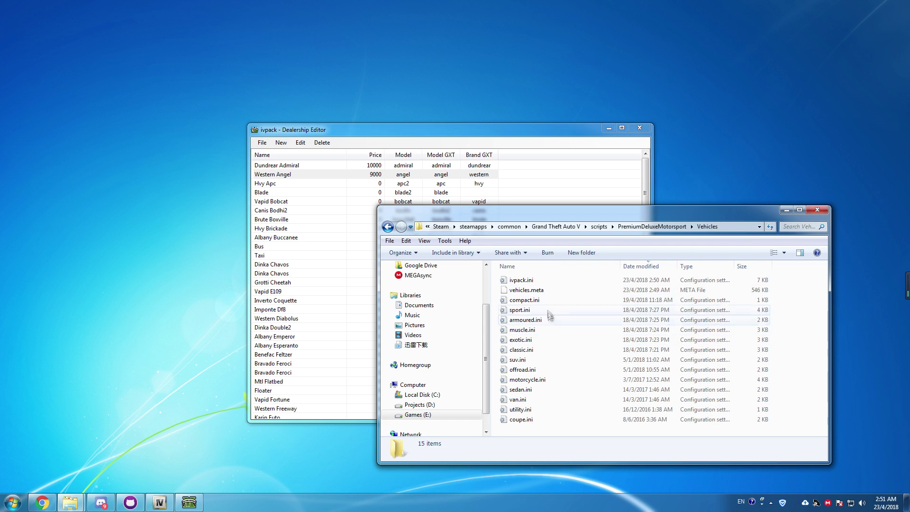
click(528, 280)
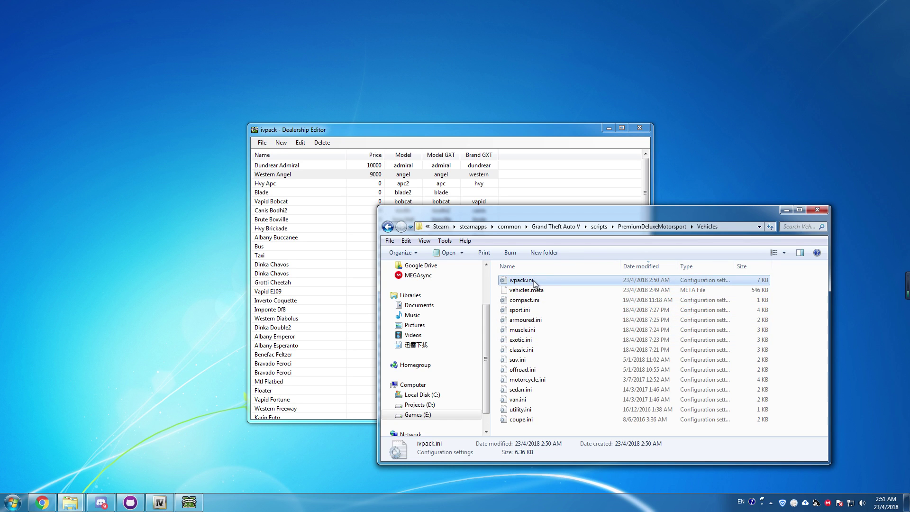
click(389, 228)
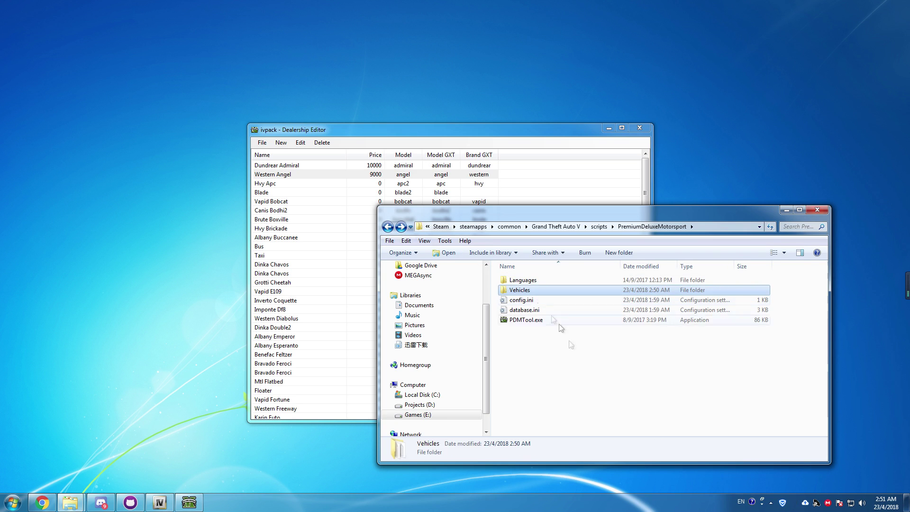
Open Languages\american.cfg in Notepad++ via Edit with Notepad++
double_click(525, 282)
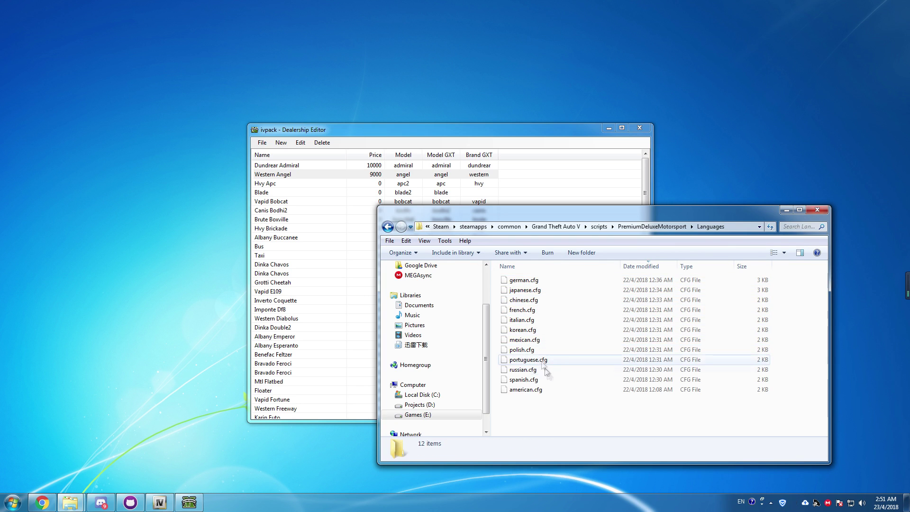
click(524, 391)
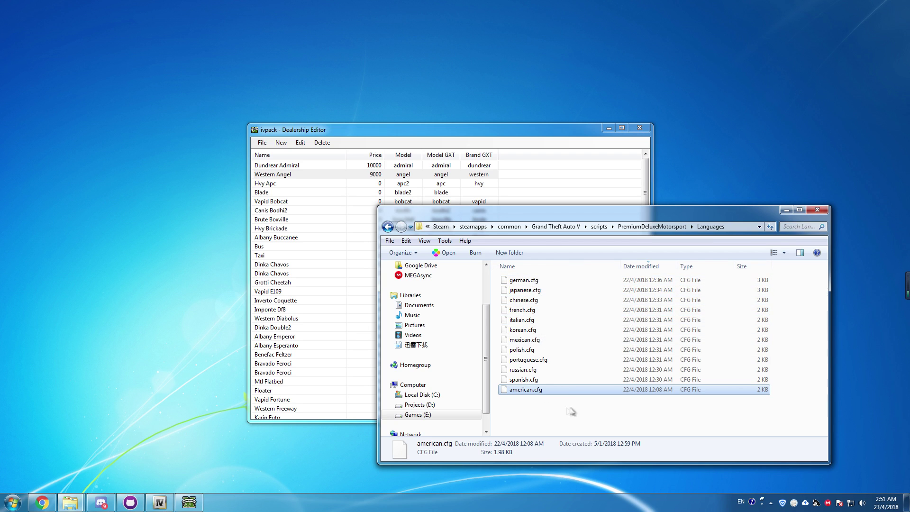
right_click(516, 391)
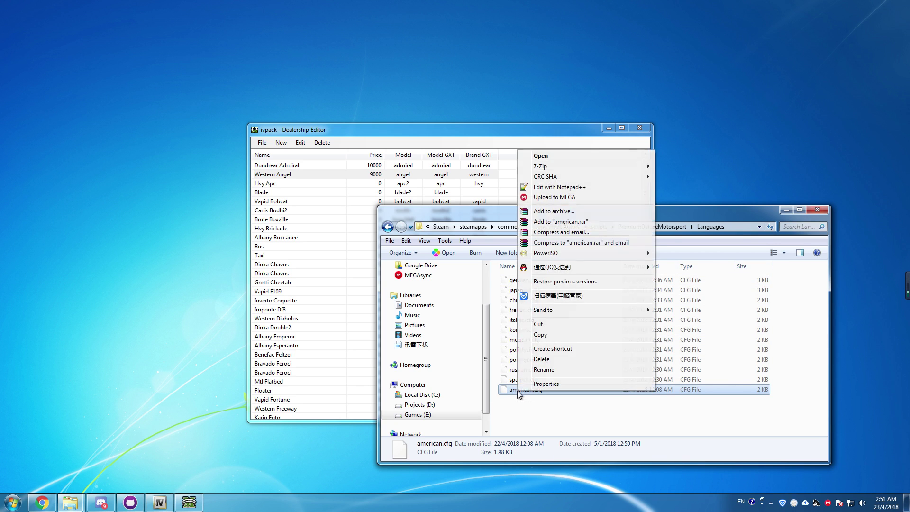
click(522, 395)
right_click(530, 394)
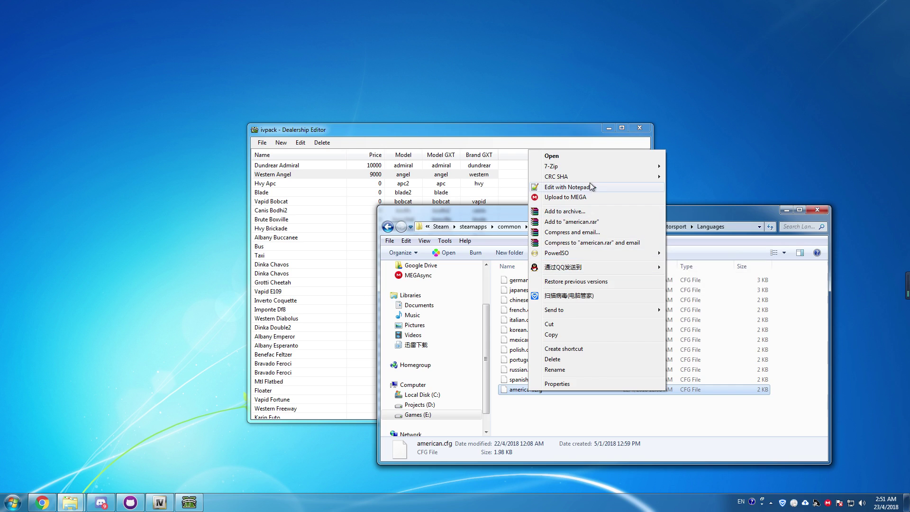
click(558, 190)
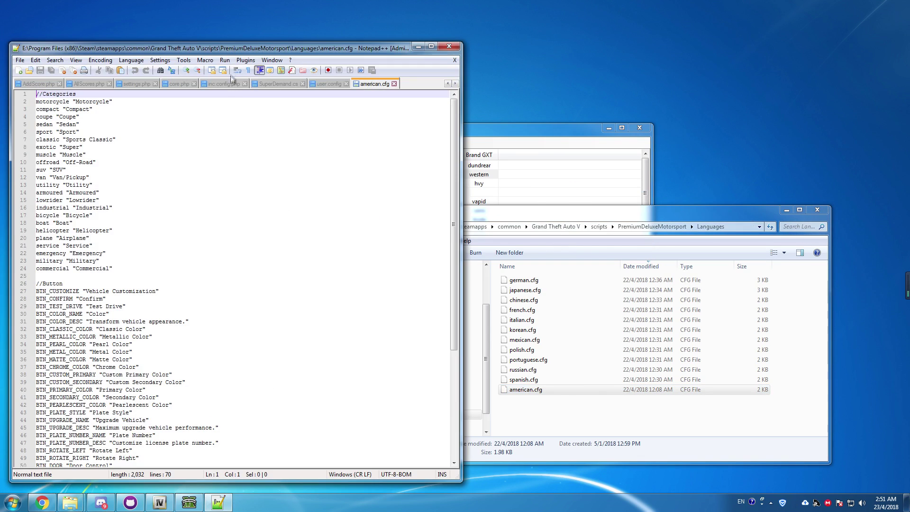
Add a blank line after the commercial "Commercial" category entry on line 24
drag(230, 51, 331, 45)
scroll(286, 240, down, 1)
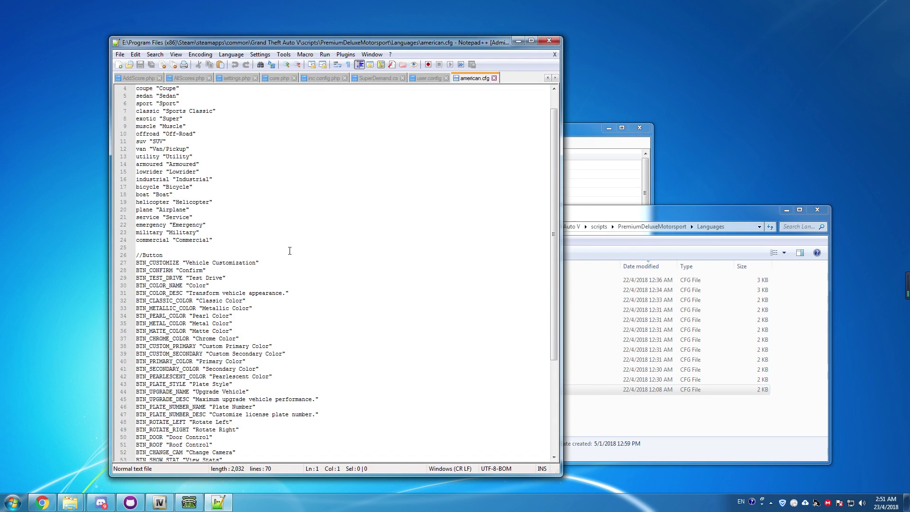
scroll(274, 249, up, 1)
scroll(258, 257, down, 7)
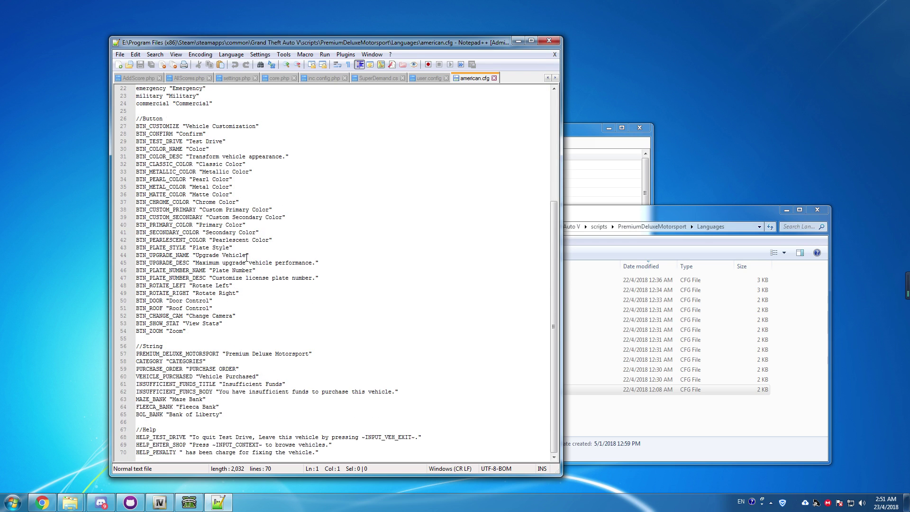
scroll(246, 347, up, 7)
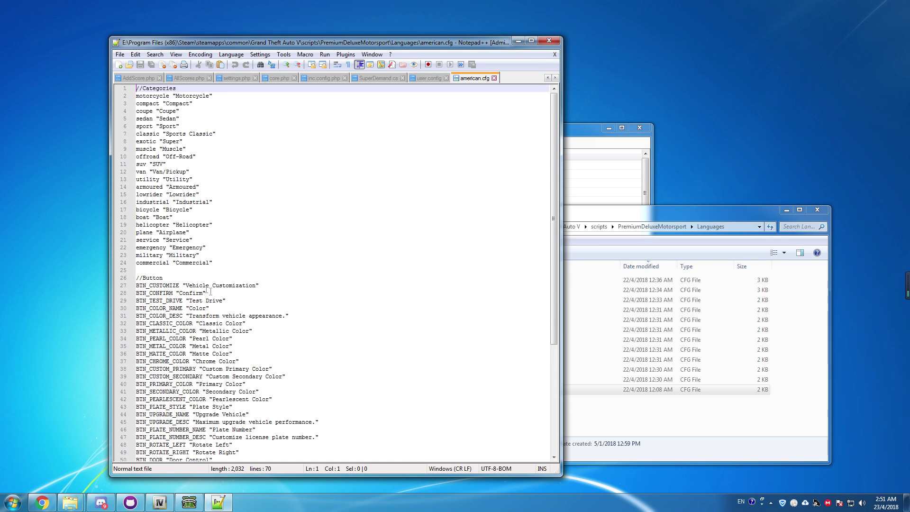
click(227, 269)
click(233, 261)
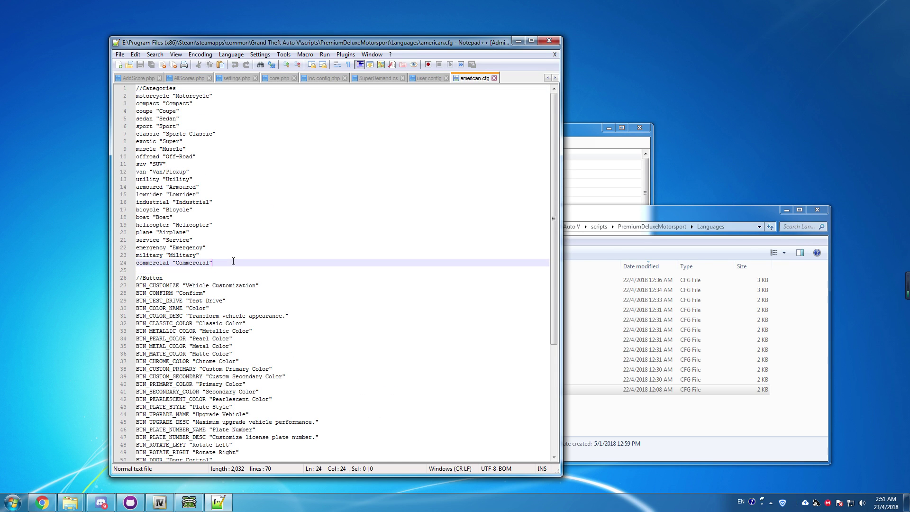
key(Return)
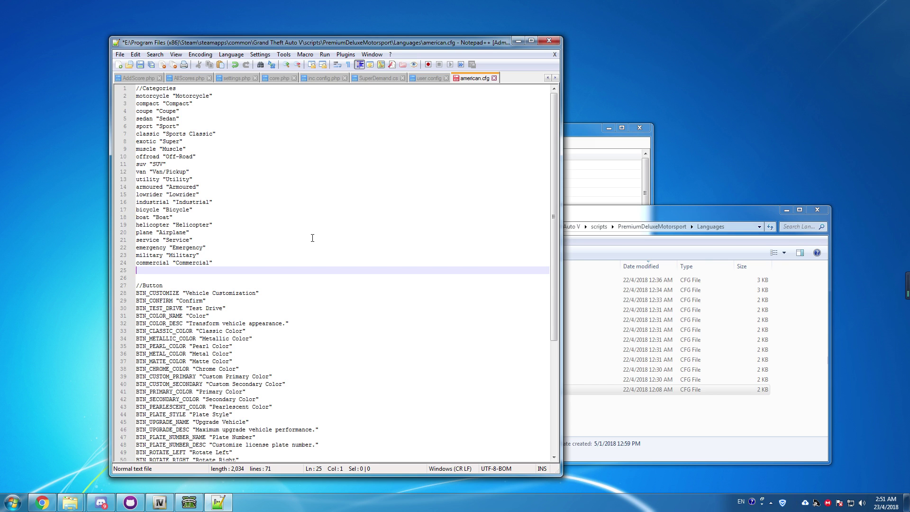
Bring Explorer back to PremiumDeluxeMotorsport and open the Vehicles folder
drag(614, 212, 648, 212)
click(701, 230)
double_click(596, 289)
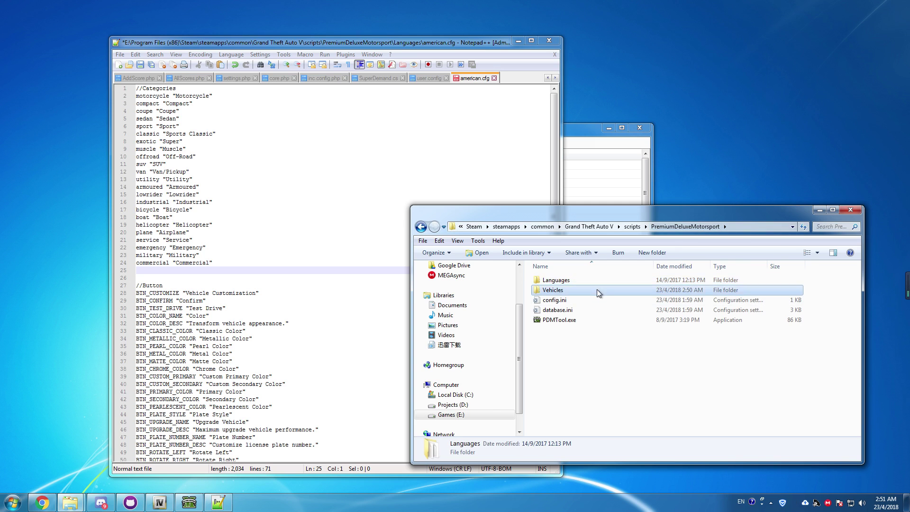
Enter the ivpack category label "IV Pack" on line 25, after checking ivpack.ini's name
click(585, 283)
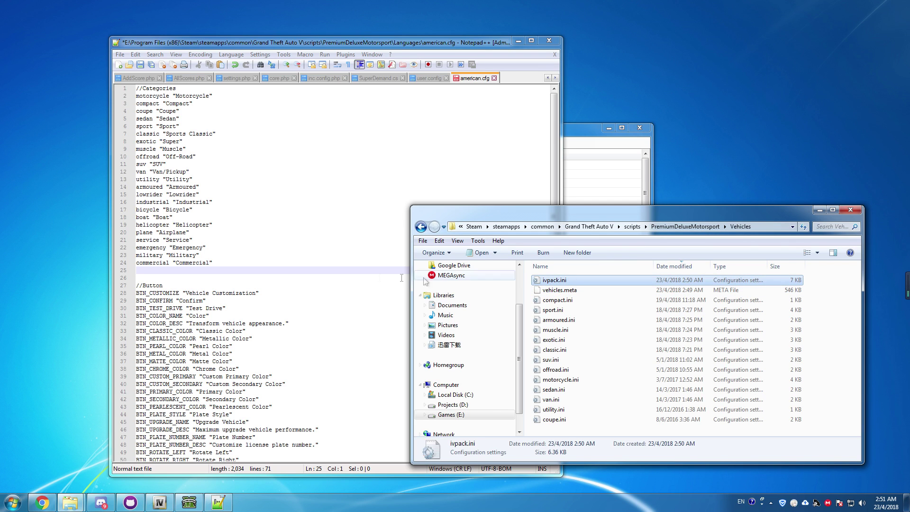
click(183, 270)
text(ivpack)
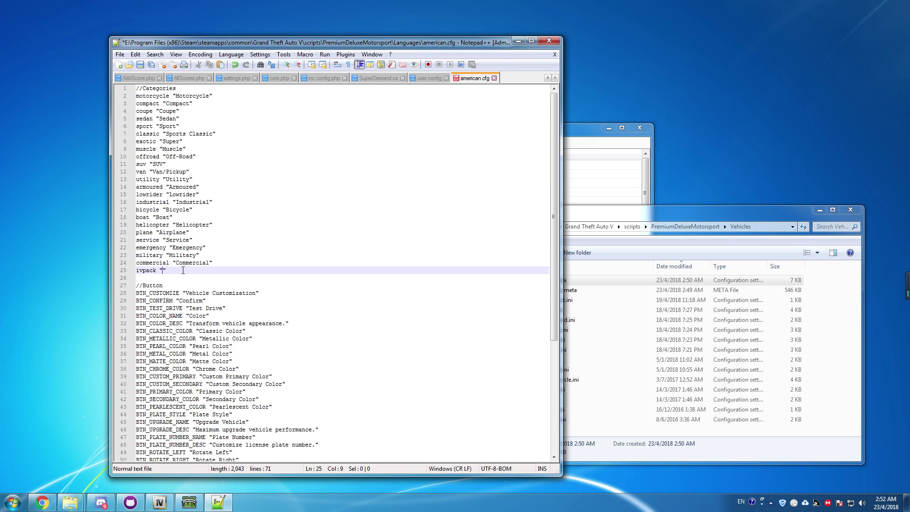
text(IV pa)
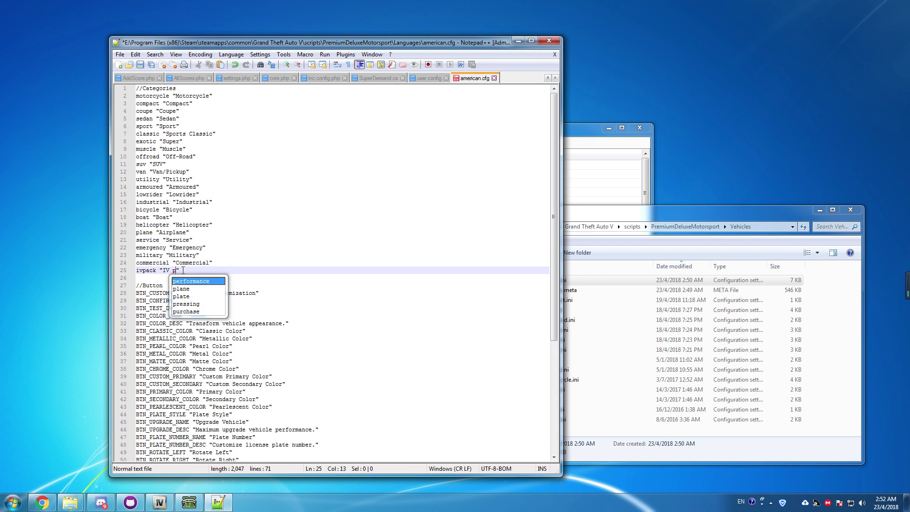
text(Pack)
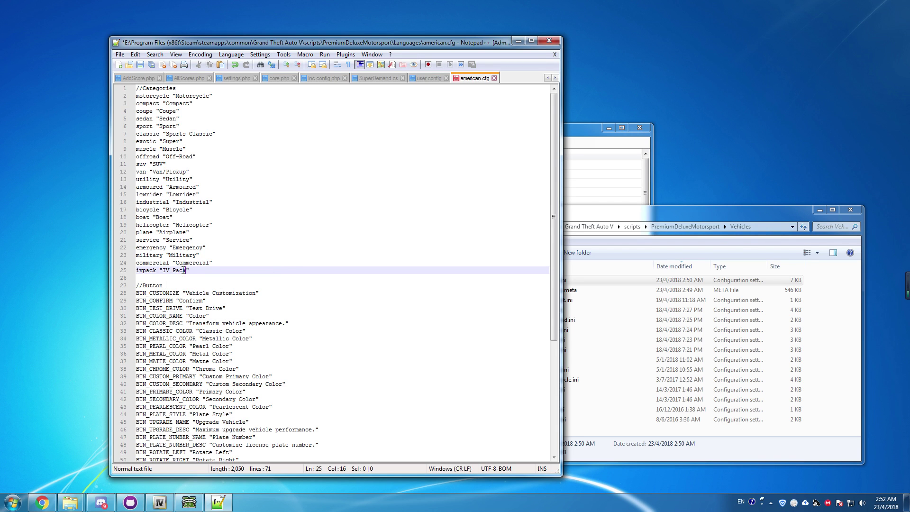
click(204, 262)
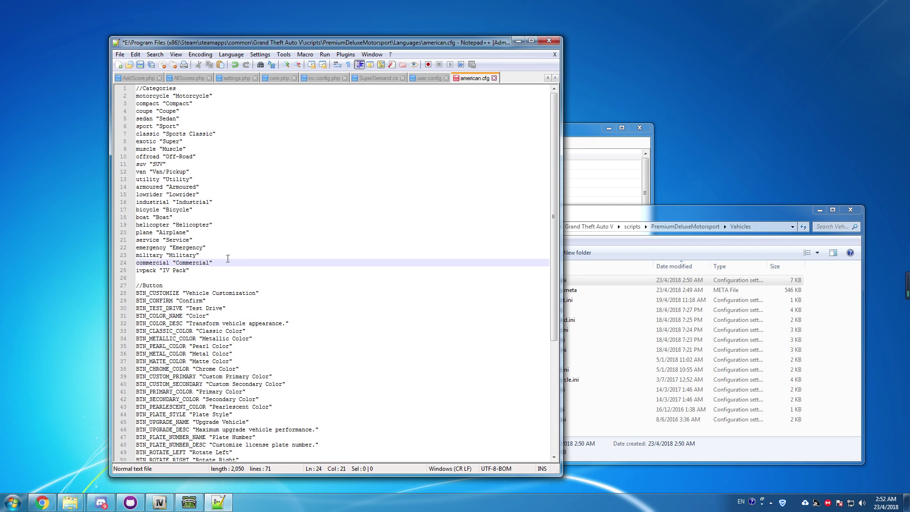
drag(600, 240, 619, 235)
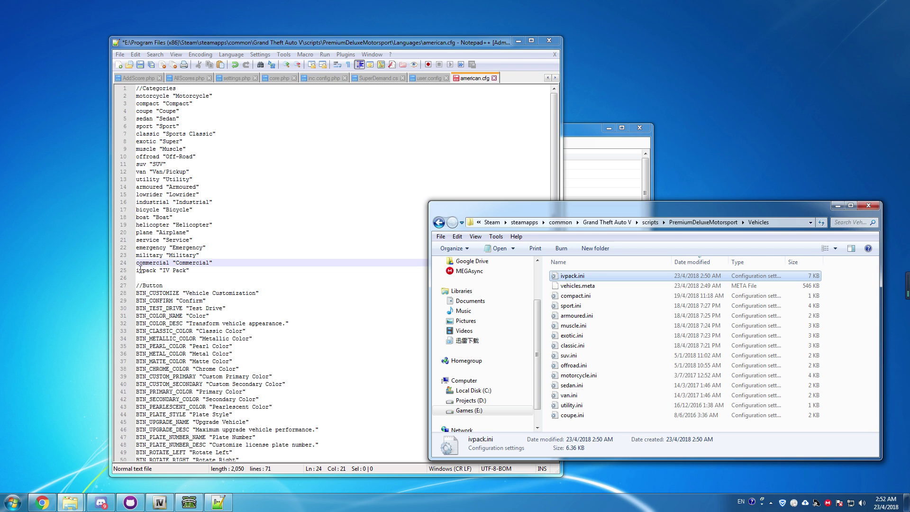
Replace "IV Pack" with "Liberty City Imports" on line 25 and save american.cfg
drag(164, 272, 175, 271)
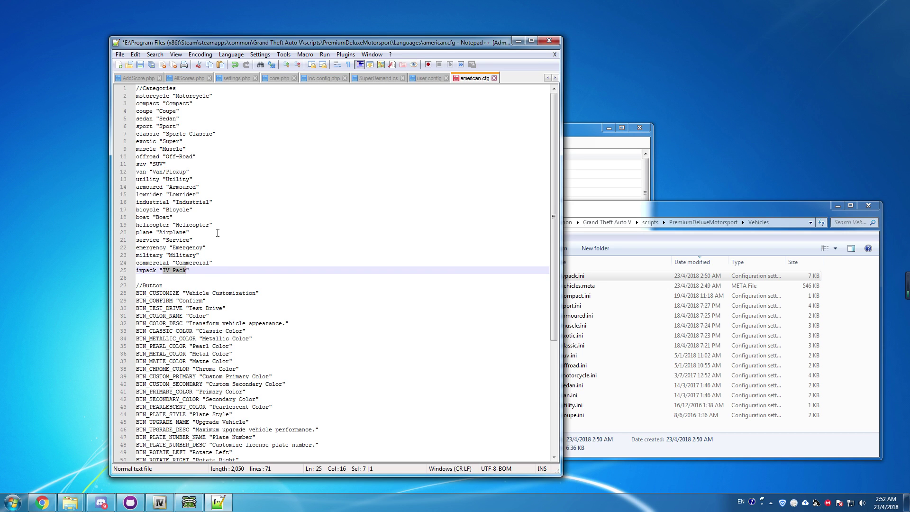
text(Libert)
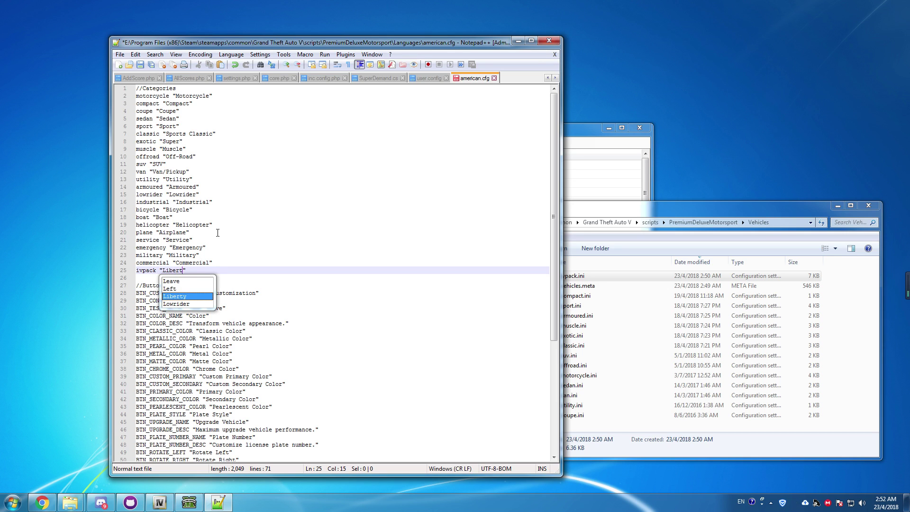
text(y City Imports)
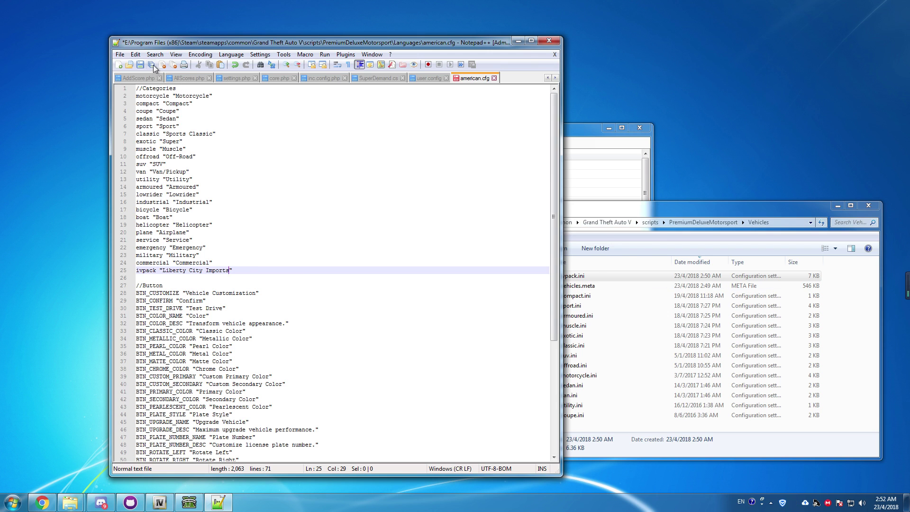
click(141, 65)
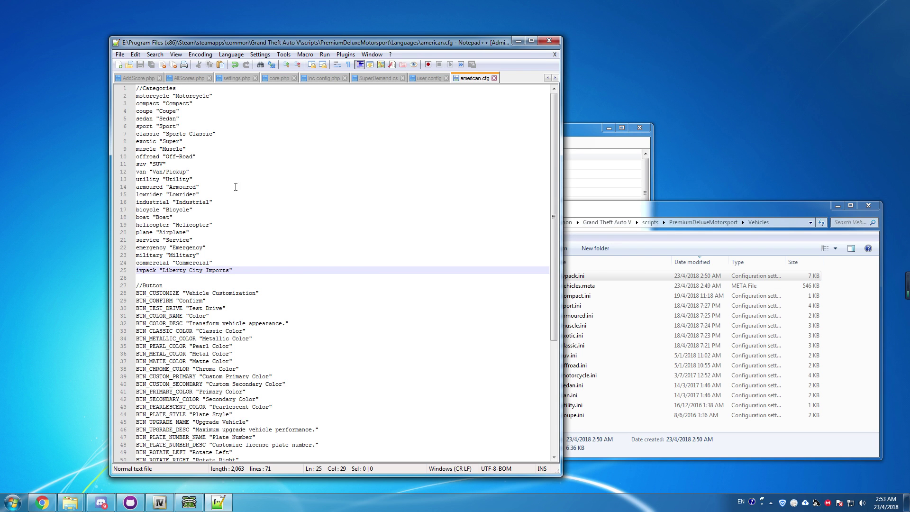
Minimize Notepad++ and the Vehicles folder, then start GTA V from OpenIV's Tools > Run GTA V
click(518, 41)
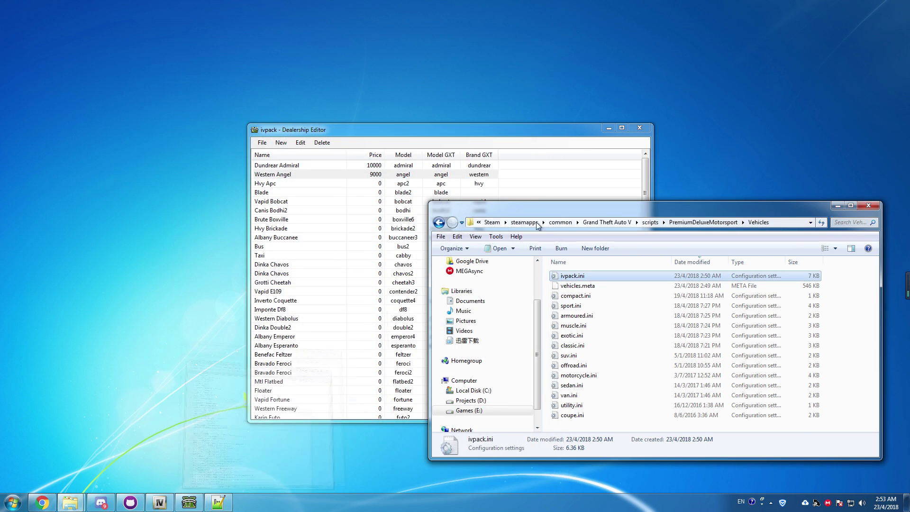
click(837, 205)
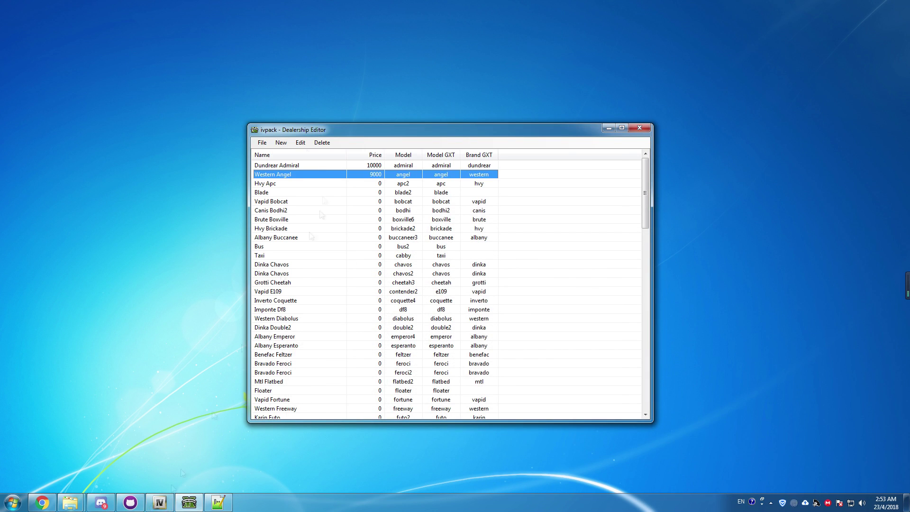
click(160, 502)
click(172, 89)
click(202, 166)
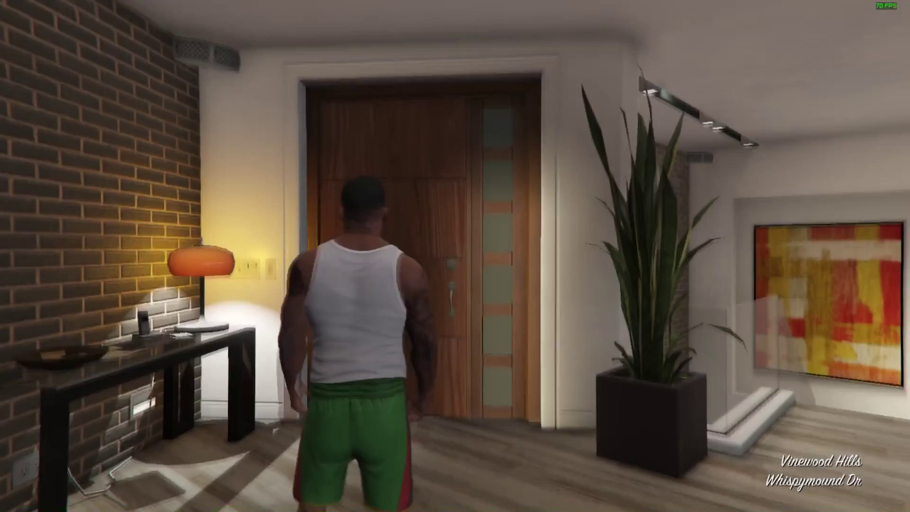
Walk Franklin outside and set a map waypoint at Premium Deluxe Motorsport
key(w)
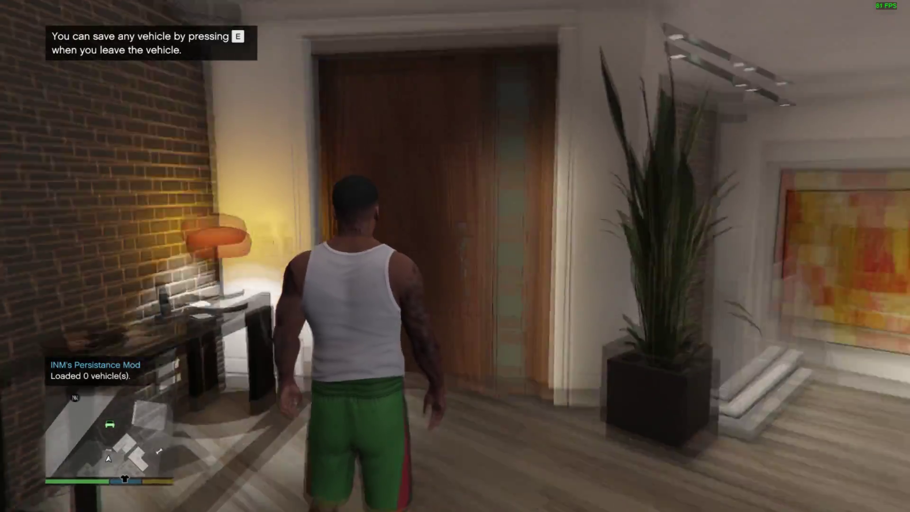
key(w)
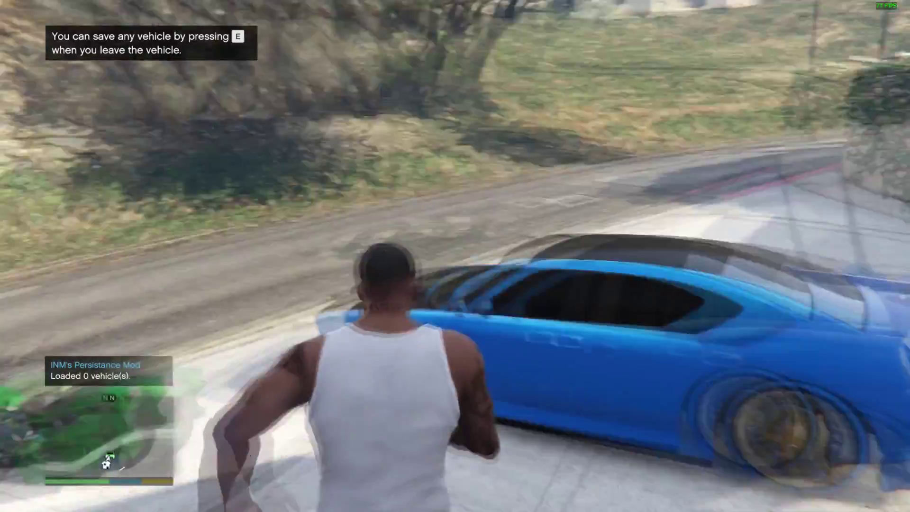
key(Escape)
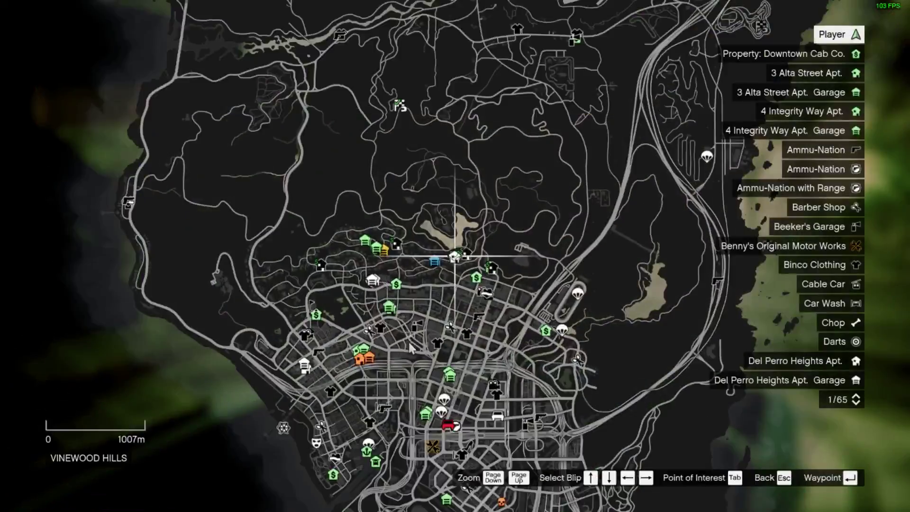
scroll(455, 256, up, 6)
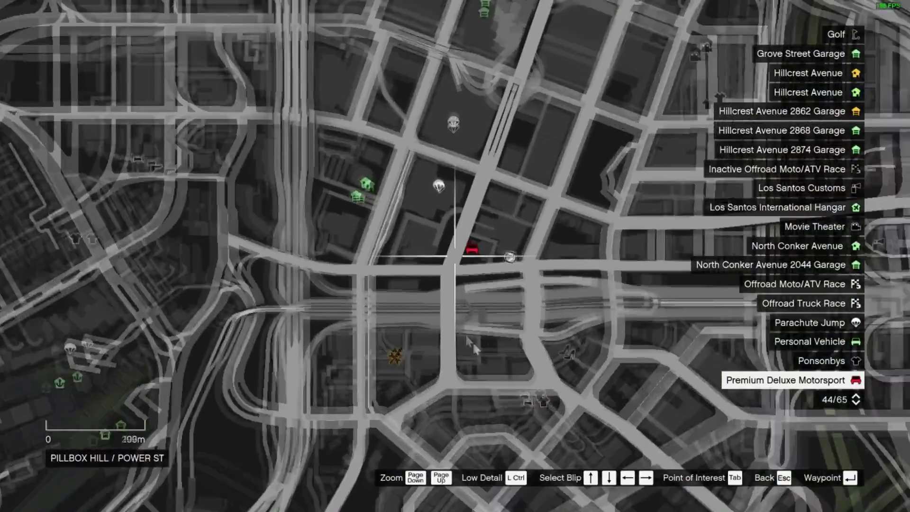
scroll(473, 341, up, 2)
click(463, 249)
key(Escape)
Teleport to the waypoint with the trainer's Teleport to Waypoint option
key(F4)
key(Up)
key(Up)
key(Up)
key(Up)
key(Up)
key(Return)
key(Up)
key(Up)
key(Up)
key(Up)
key(Up)
key(Up)
key(Return)
key(F4)
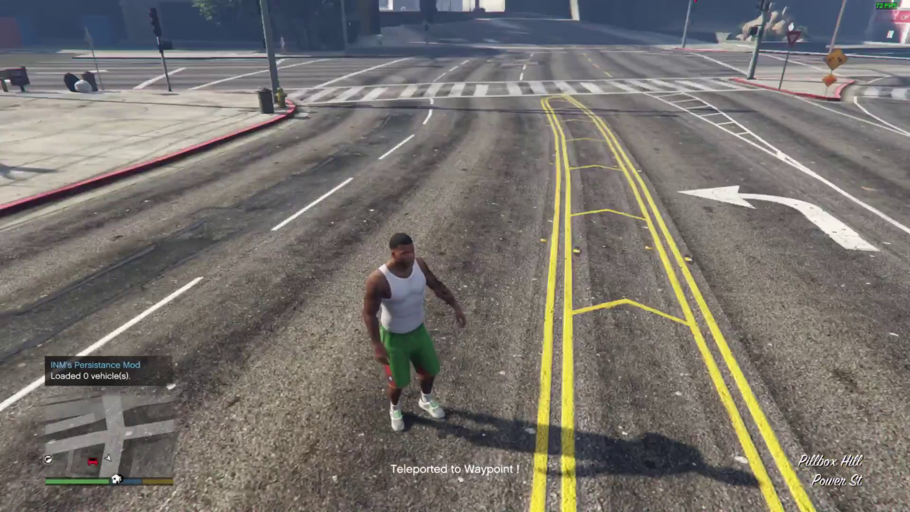
Run into the dealership to the counter and open its vehicle menu
key(w)
key(w)
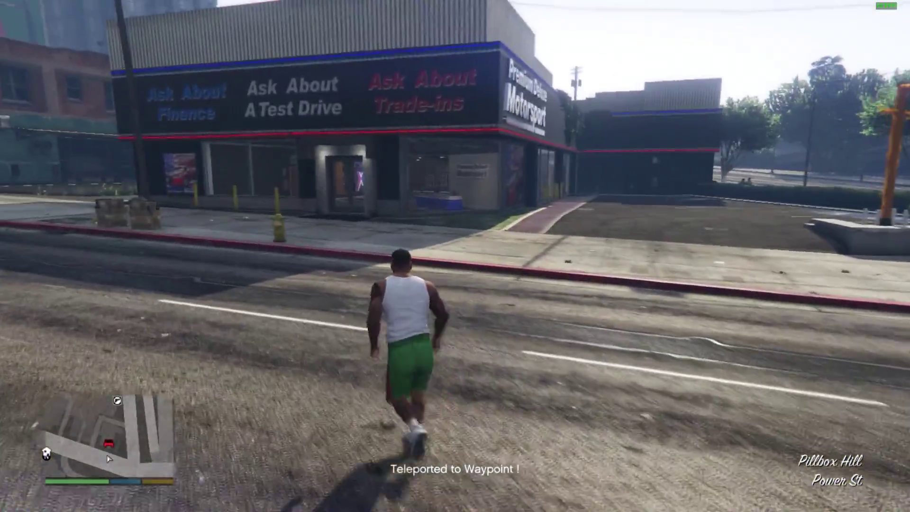
key(w)
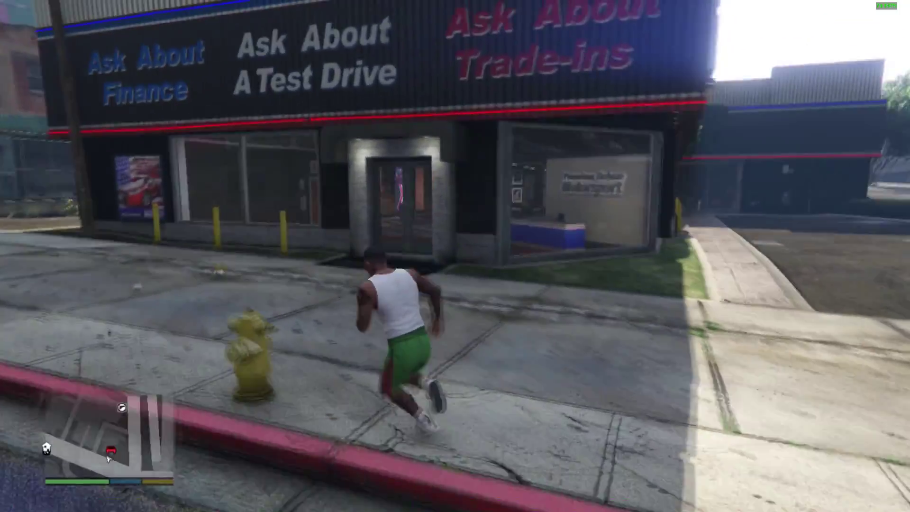
key(w)
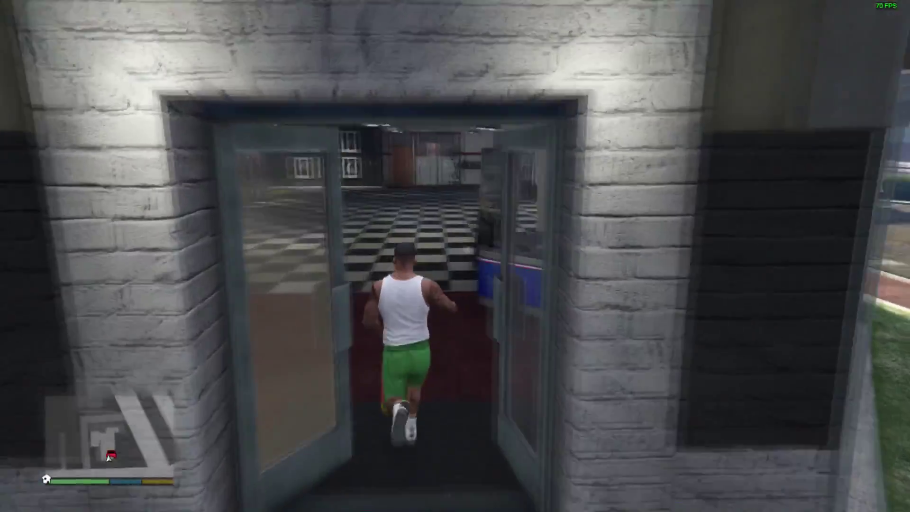
key(e)
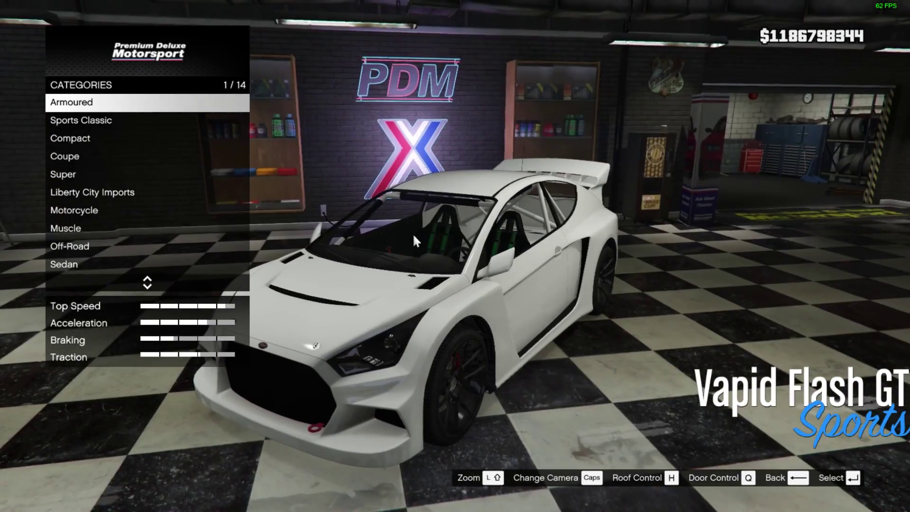
Open the Liberty City Imports category and rotate the previewed Willard sedan
key(Down)
key(Down)
key(Down)
key(Down)
key(Down)
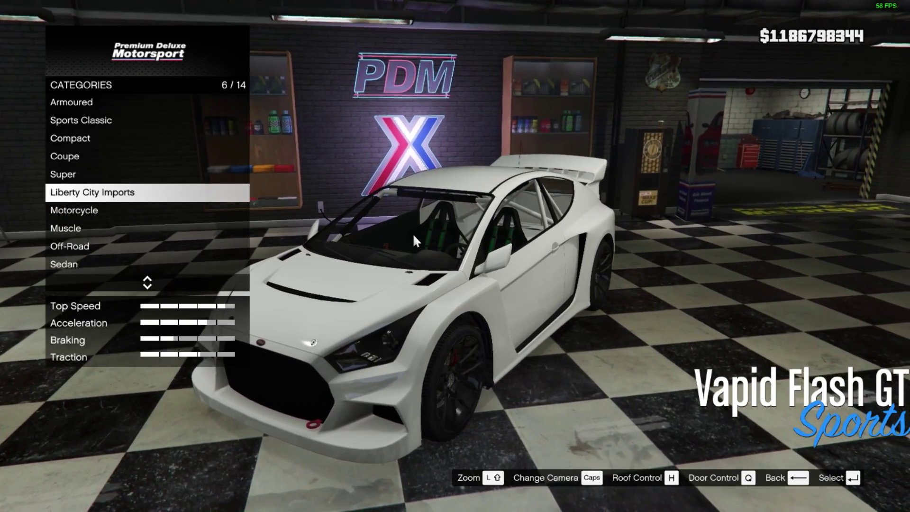
key(Return)
drag(413, 239, 219, 278)
key(Down)
key(Down)
key(Down)
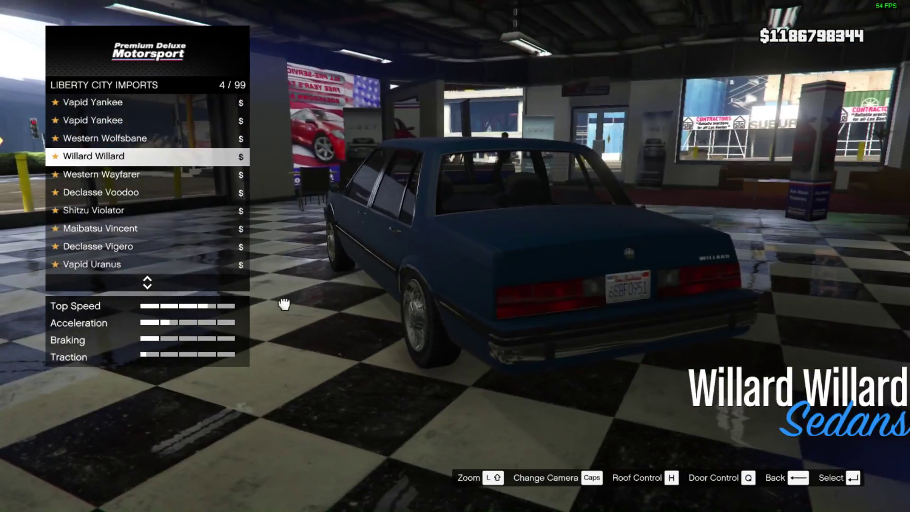